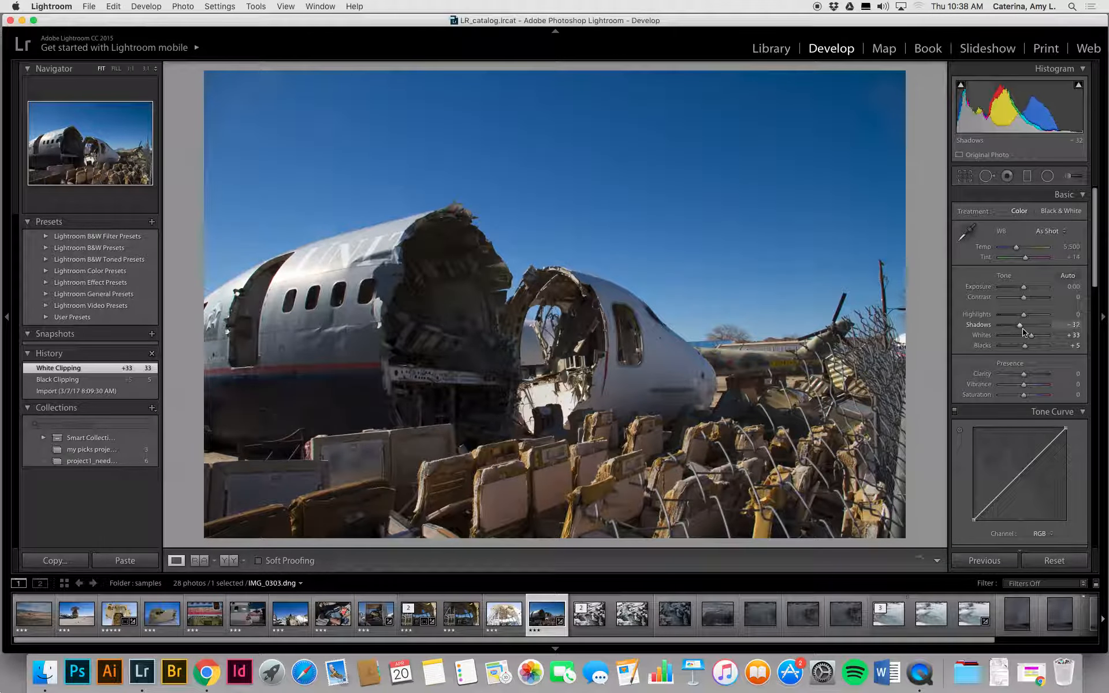
- Set Highlights to −23 and Shadows to −18, and switch the white balance to Auto
mouse_move(1025, 316)
mouse_down()
mouse_move(1035, 319)
mouse_move(1019, 318)
mouse_up()
click(1047, 232)
click(1043, 242)
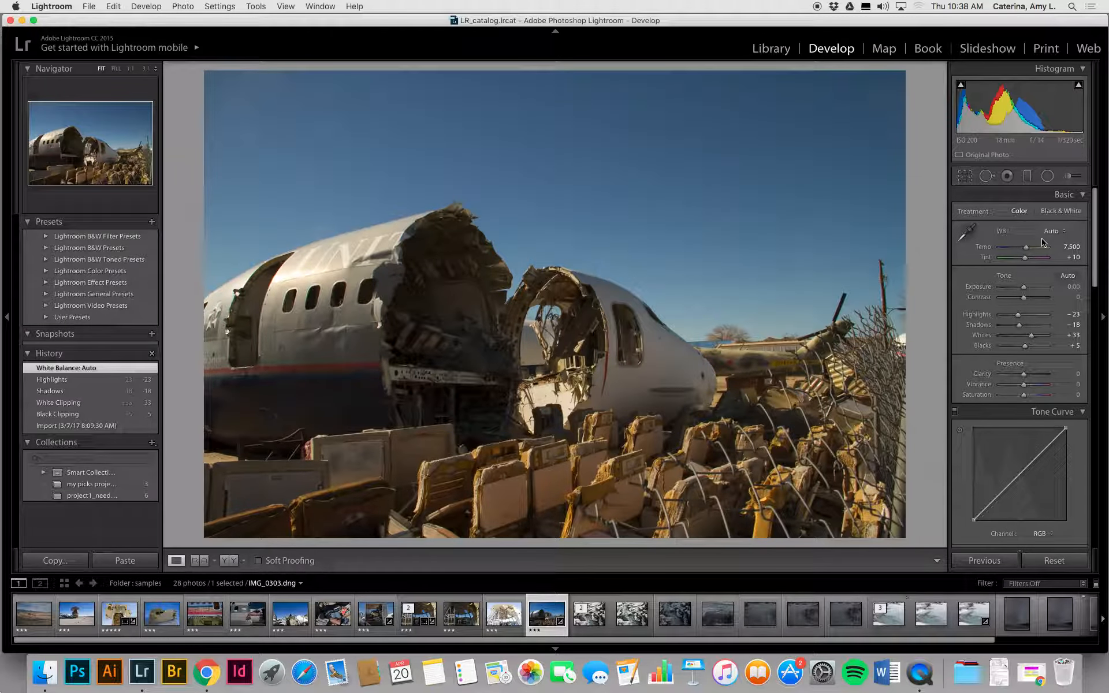
- Show the photo info overlay and set a custom white balance by sampling a neutral spot on the fuselage
key(i)
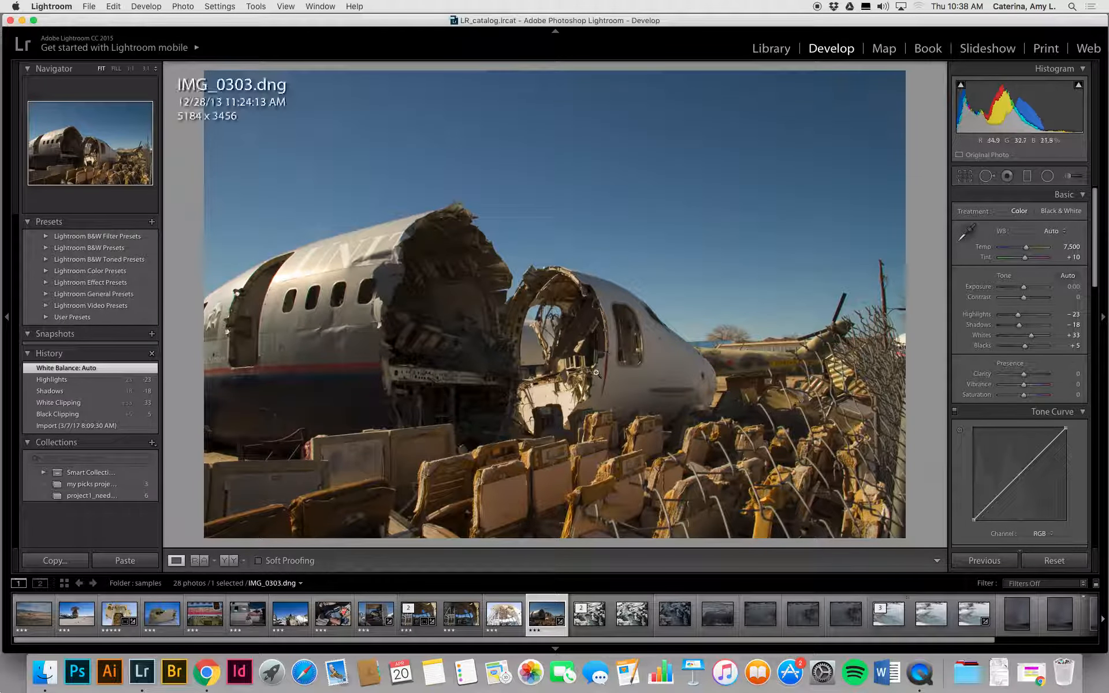
key(w)
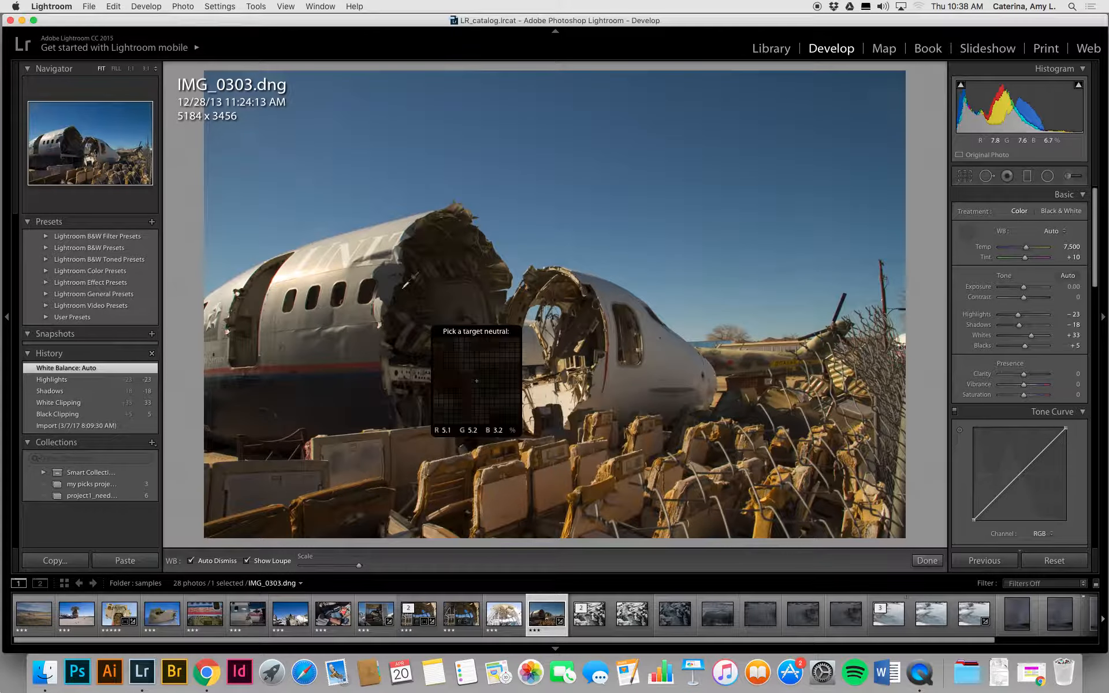
click(373, 333)
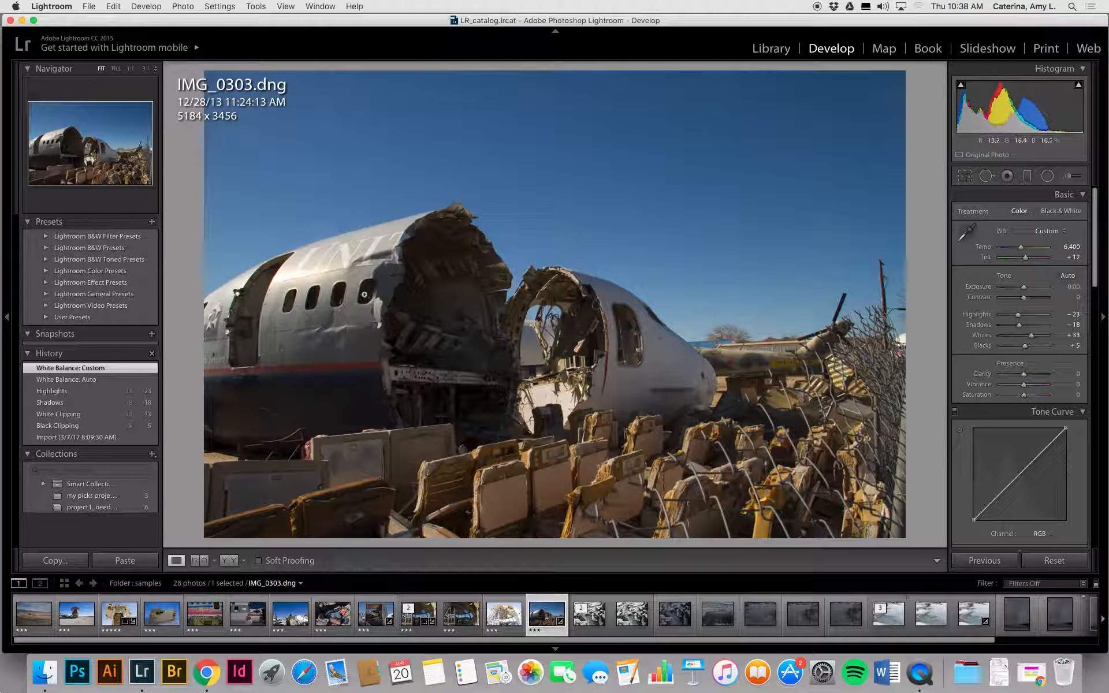
- Enable chromatic aberration removal and lens profile corrections, and apply the Auto Upright perspective correction
scroll(1006, 426, down, 5)
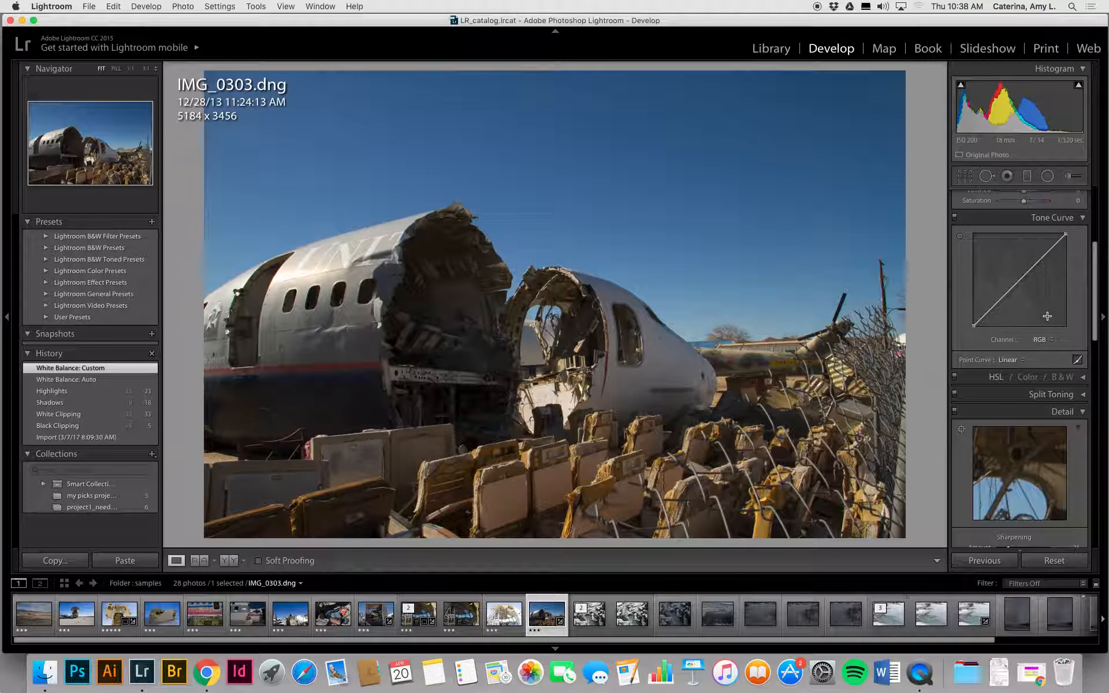
scroll(1048, 316, down, 3)
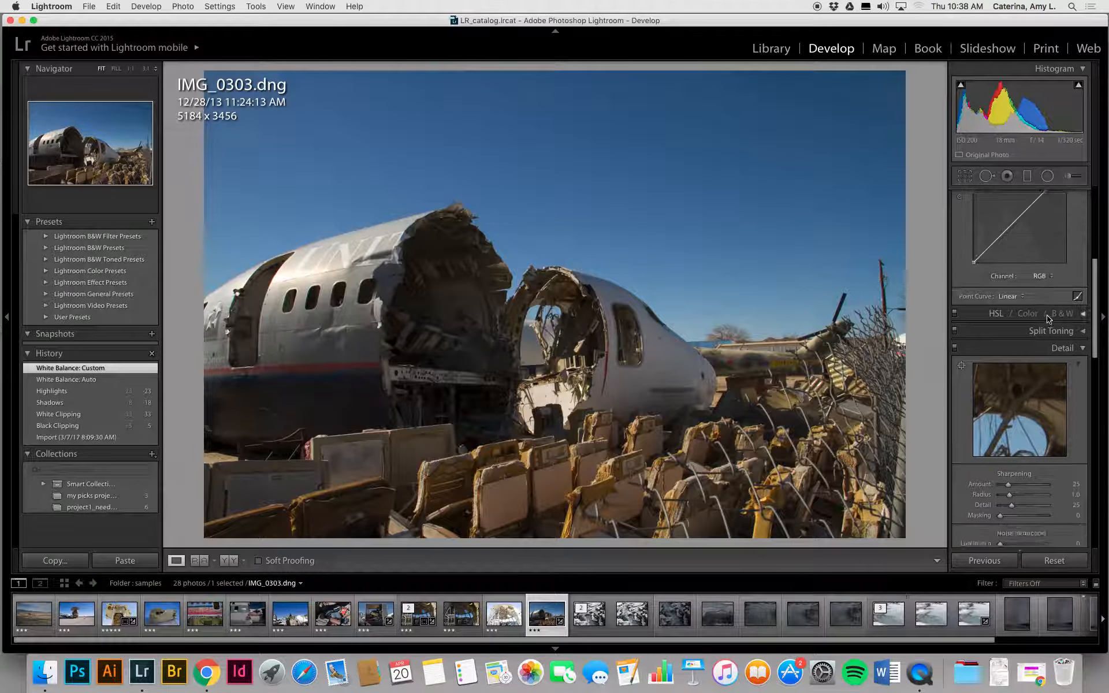
scroll(1034, 335, up, 4)
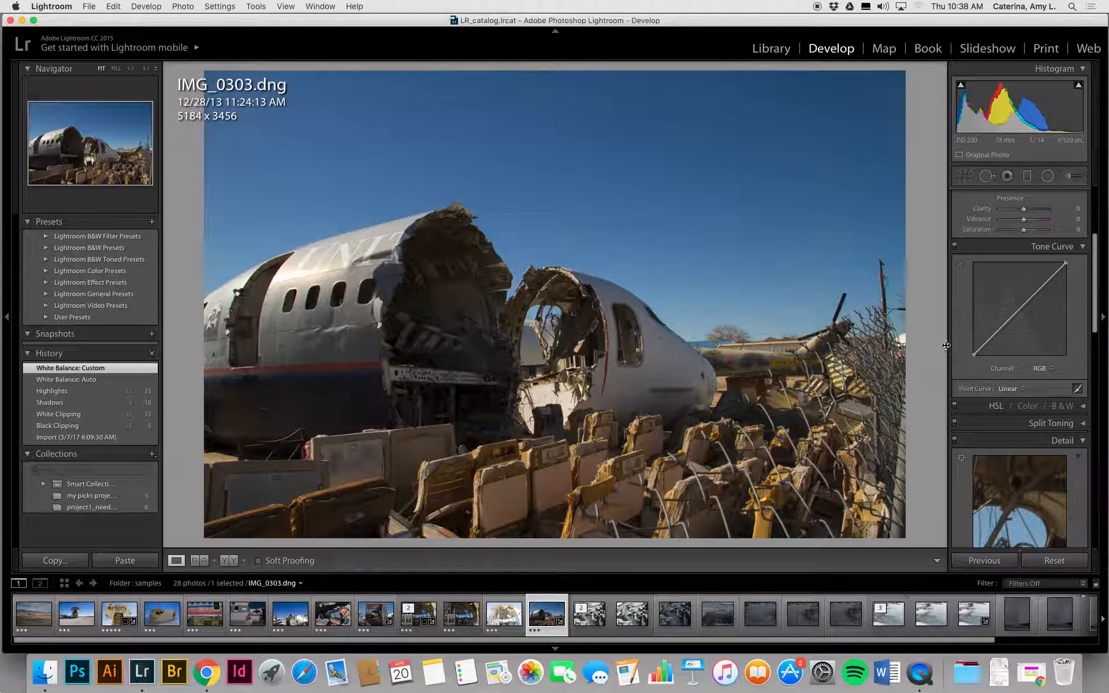
scroll(1040, 382, down, 6)
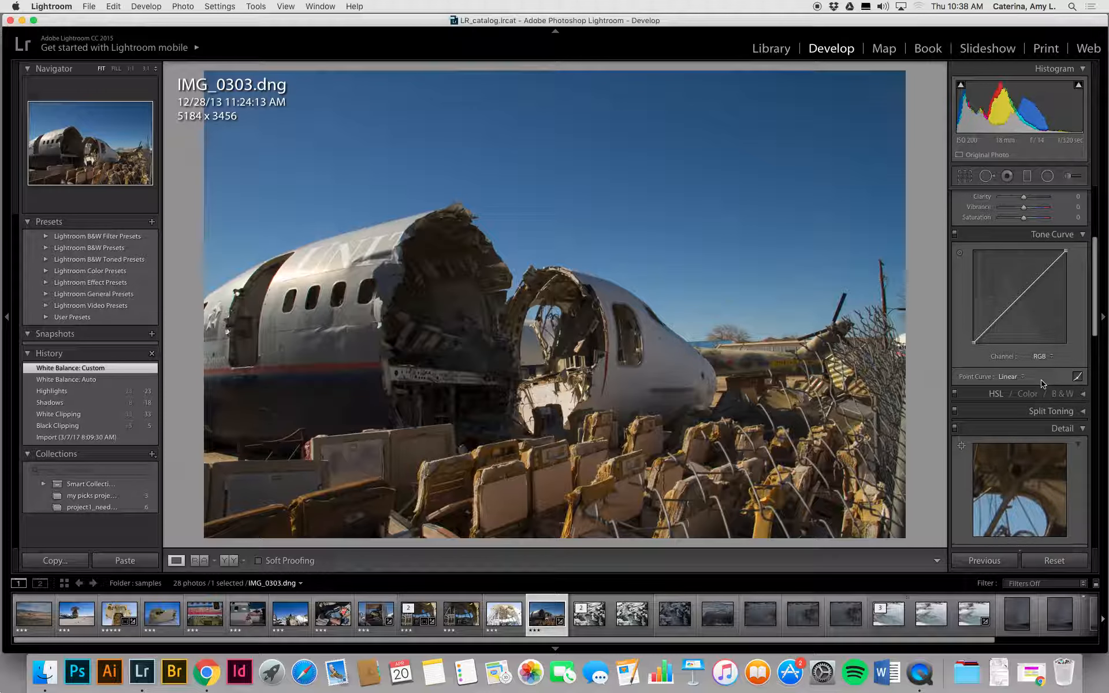
scroll(1041, 381, down, 8)
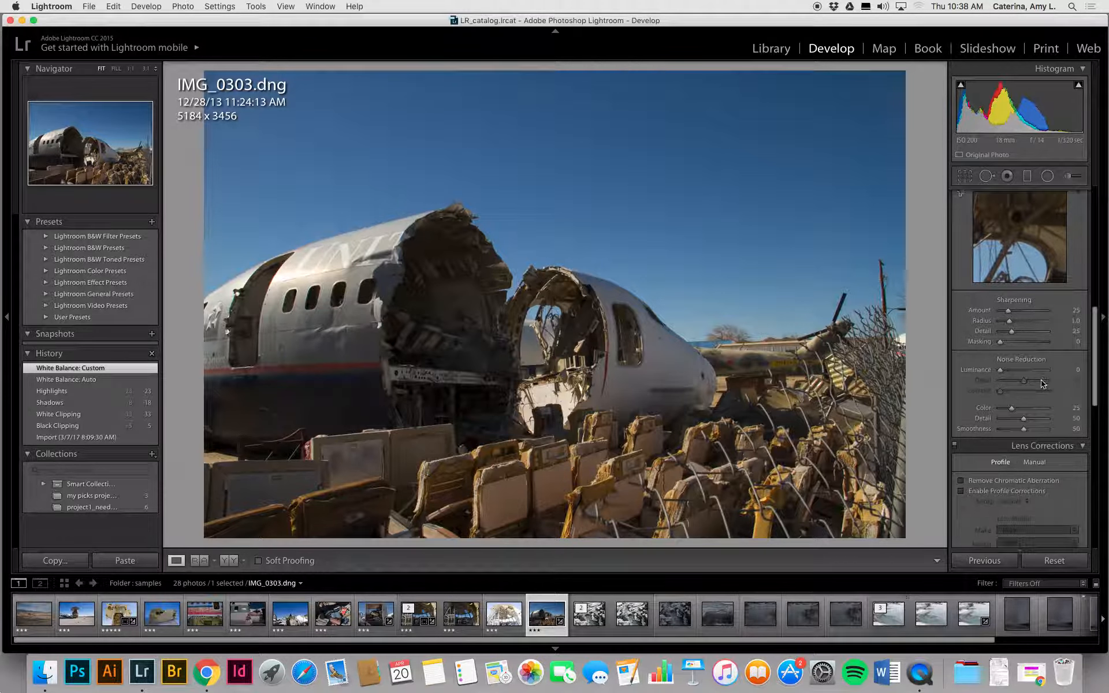
click(1028, 429)
click(1028, 439)
scroll(1016, 485, down, 4)
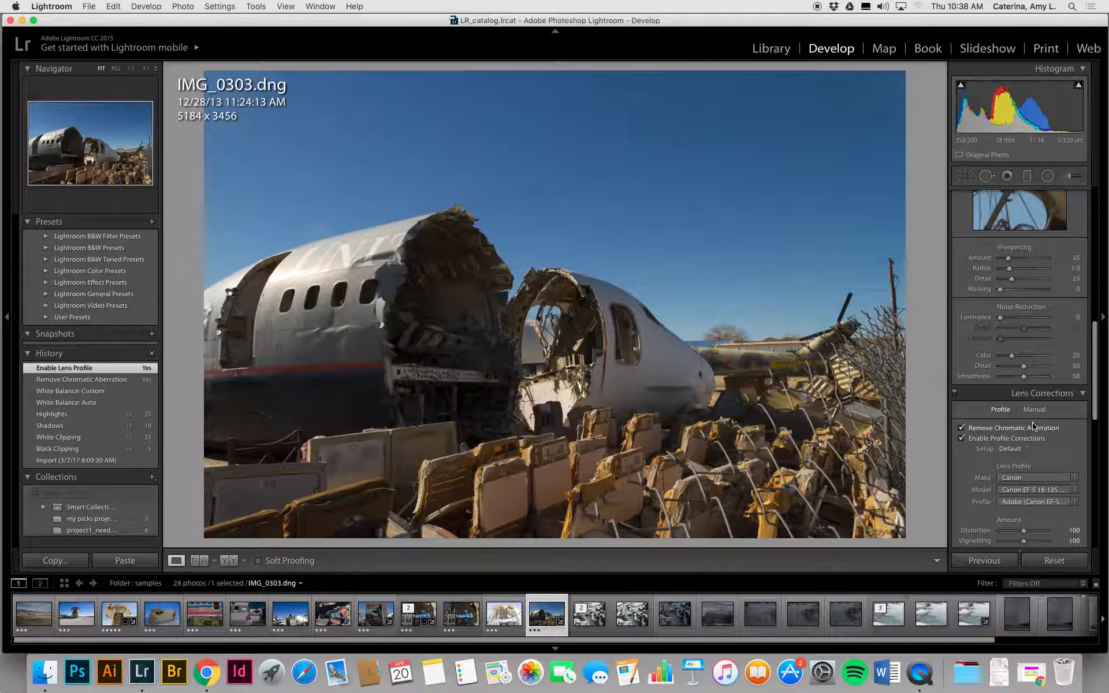
click(1008, 529)
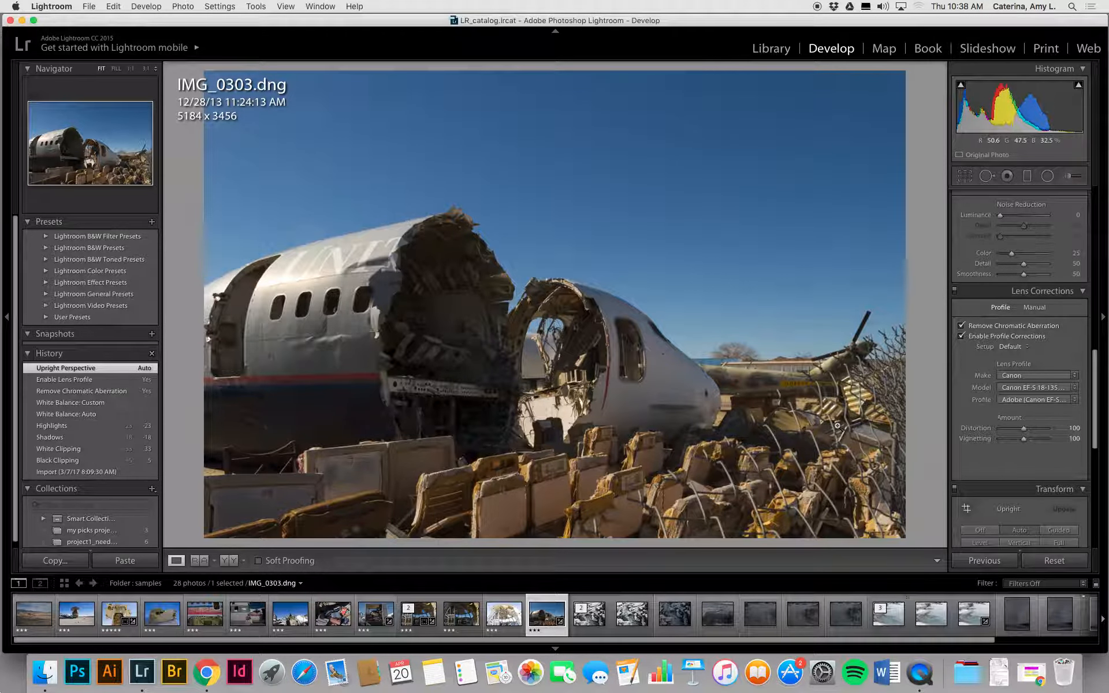
- Convert the photo to black and white and expand the Black & White Mix settings
scroll(1023, 277, up, 10)
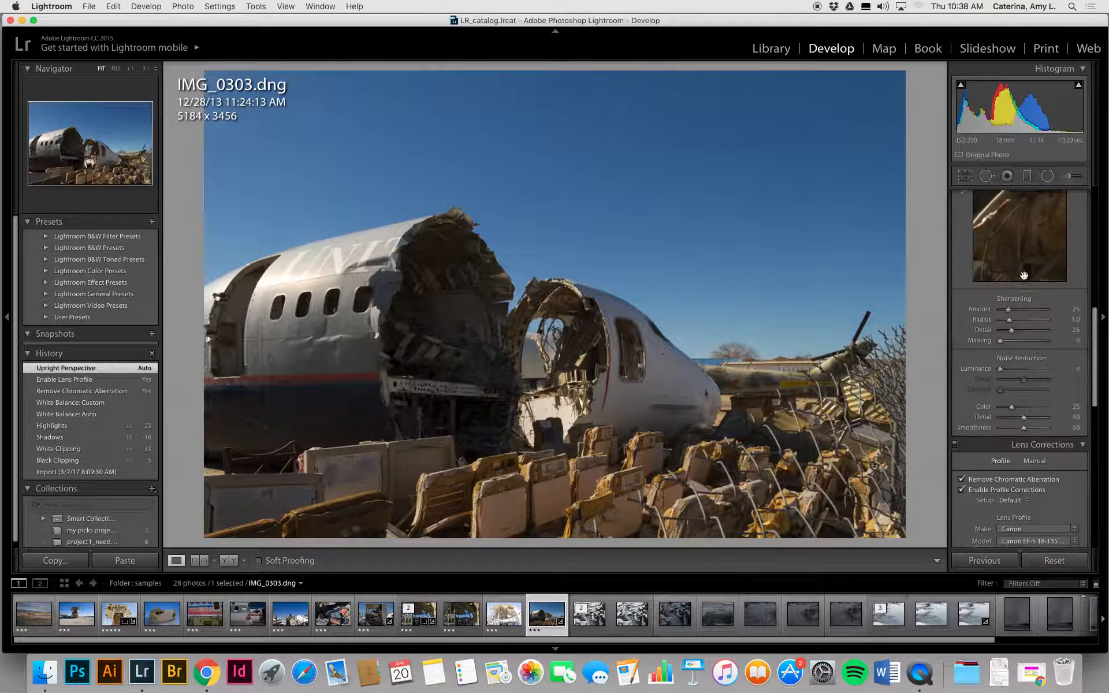
scroll(1025, 279, up, 5)
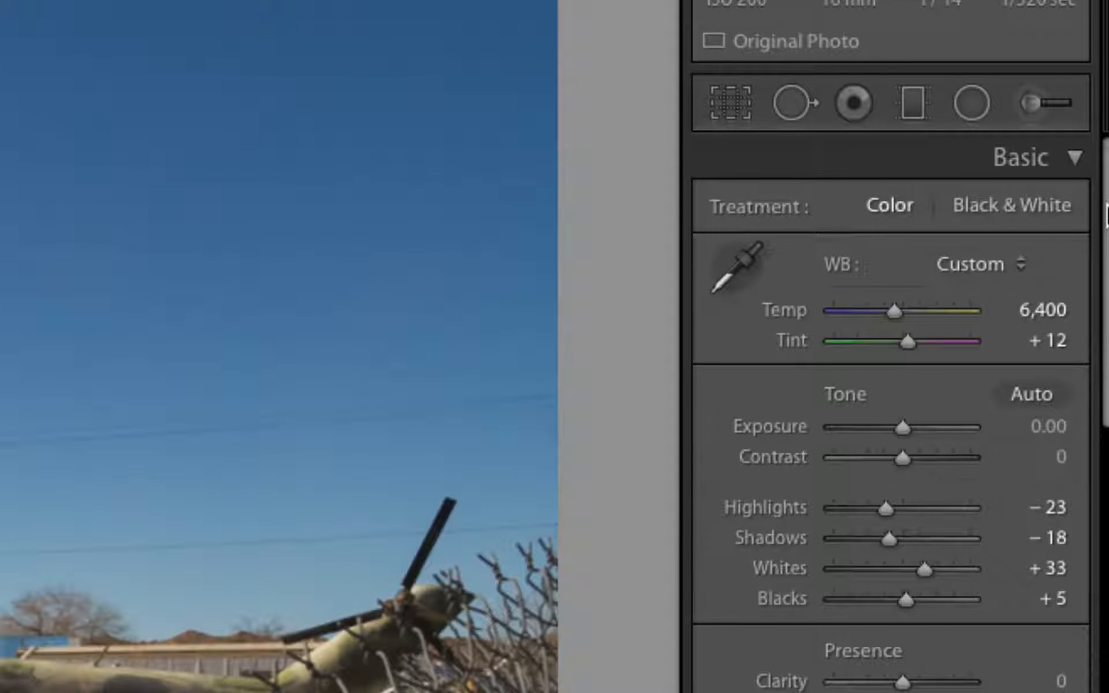
click(1034, 205)
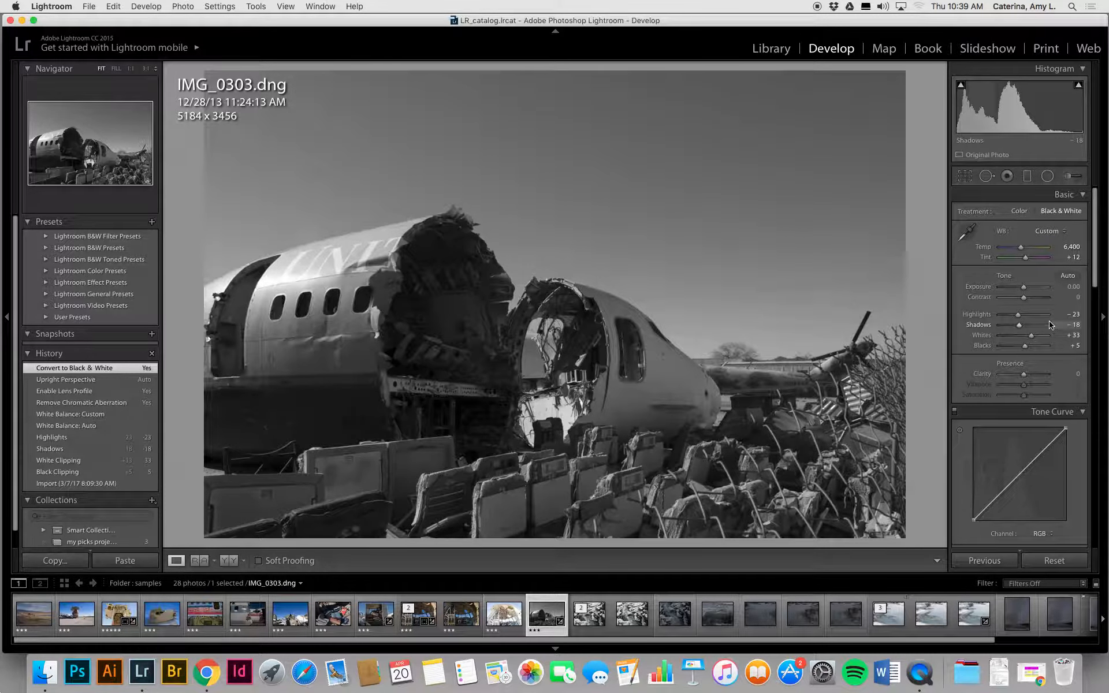
scroll(1084, 370, down, 5)
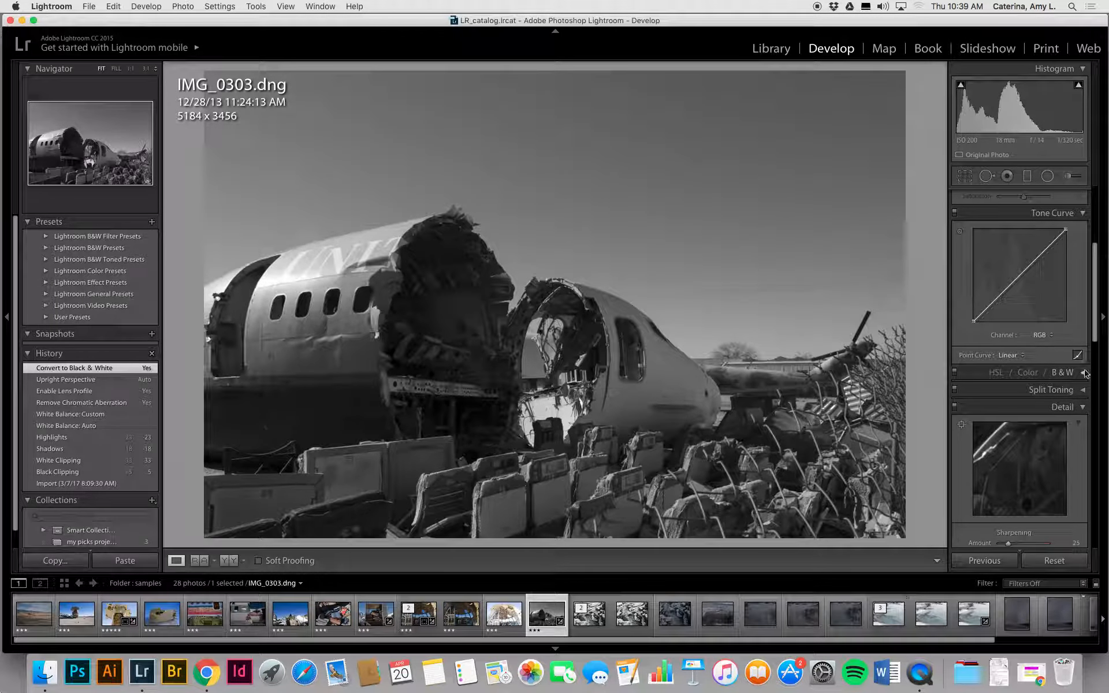
click(1084, 373)
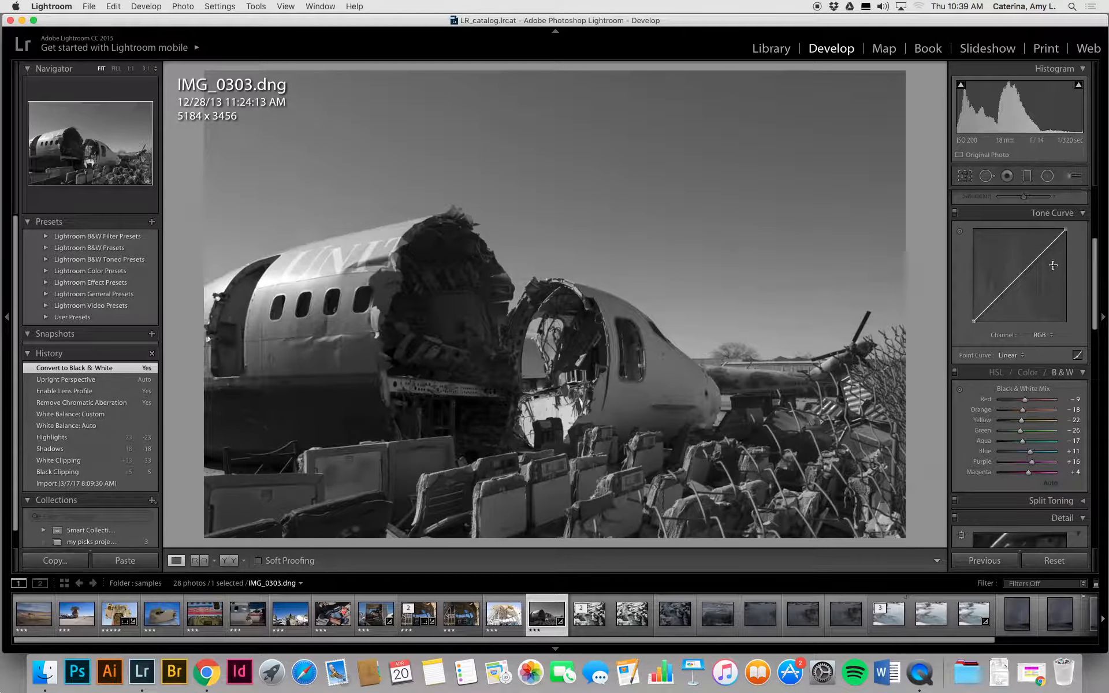
- Try Red +17, Orange −22, Green +26 and Blue +22 in the Black & White Mix, and restore the Auto mix
scroll(1053, 265, up, 5)
scroll(1044, 430, down, 3)
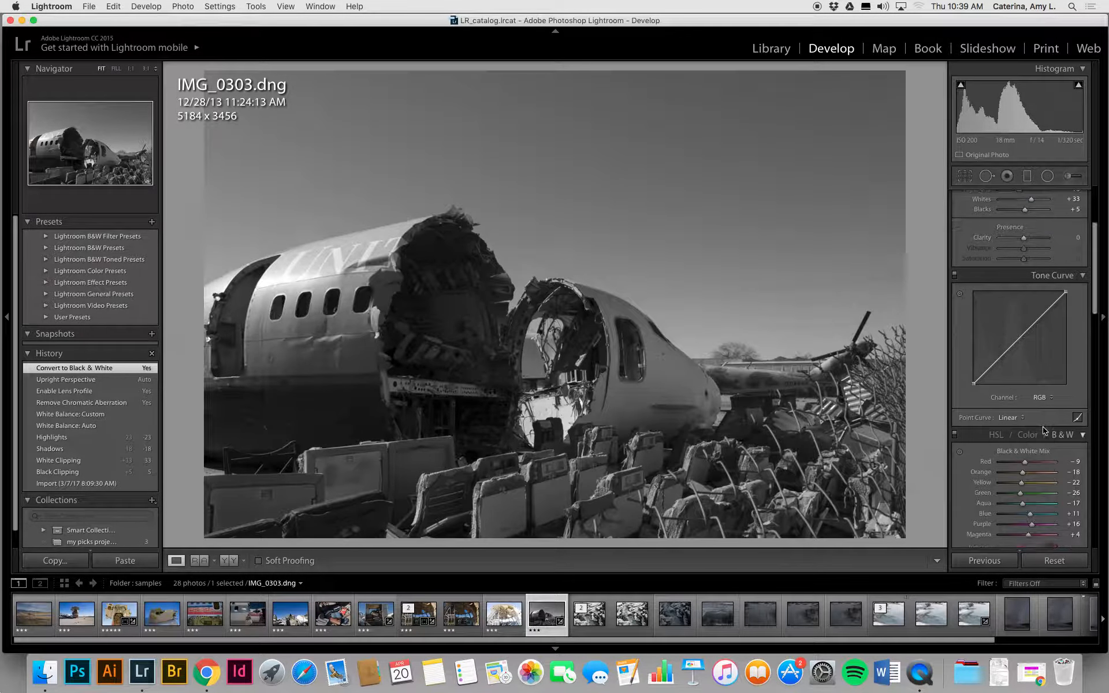
scroll(1045, 430, down, 2)
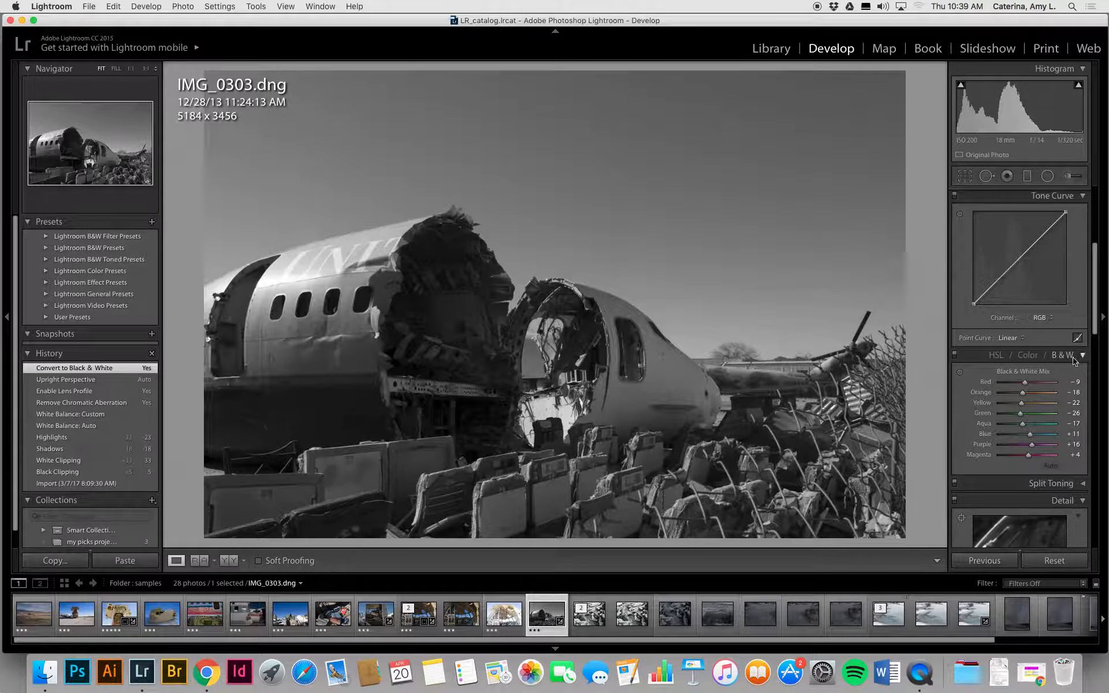
drag(1030, 386, 1036, 434)
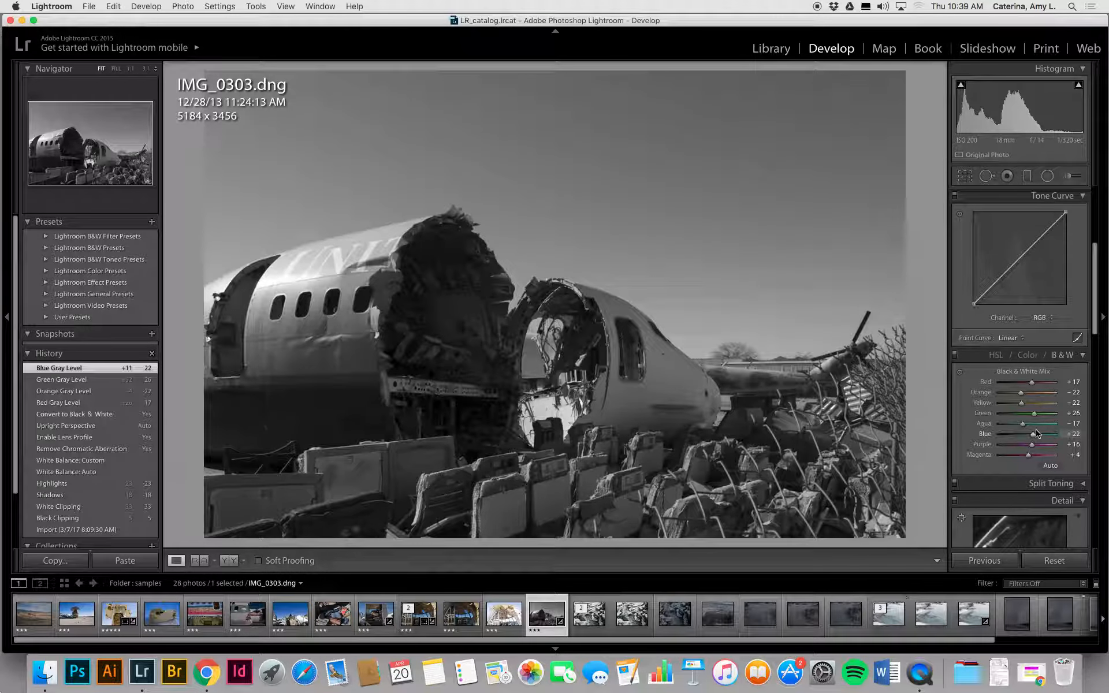
click(1052, 465)
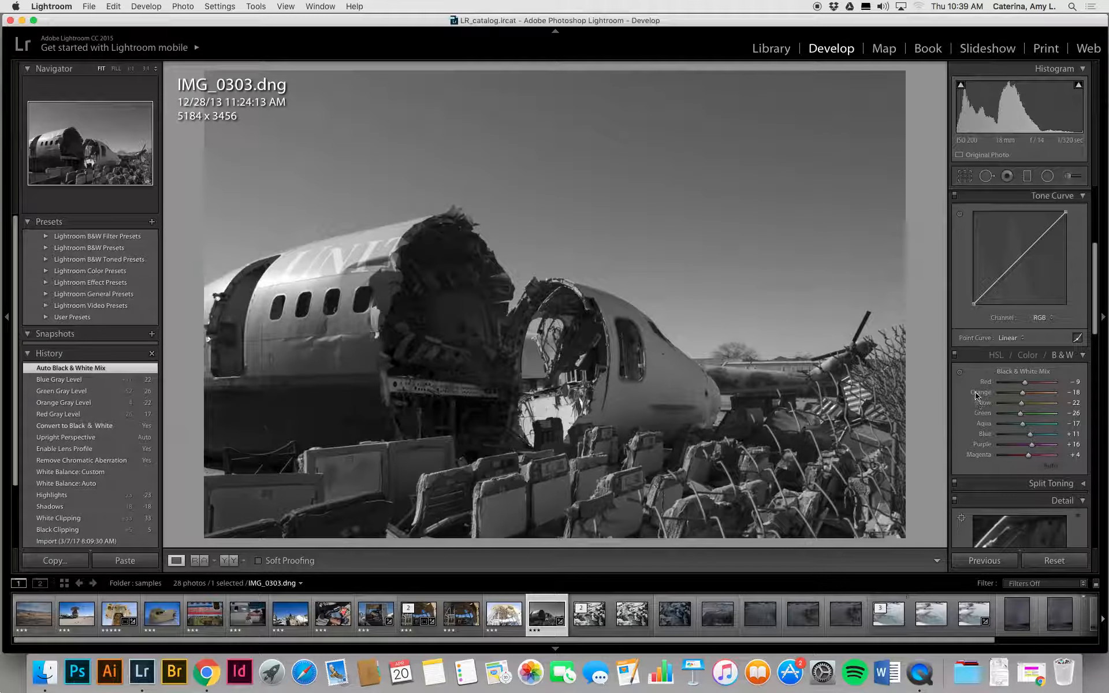
- Use the mix's targeted adjustment on the seats and lower fuselage, reaching Orange +24, Yellow −14, Blue −12 and Purple −21
click(960, 372)
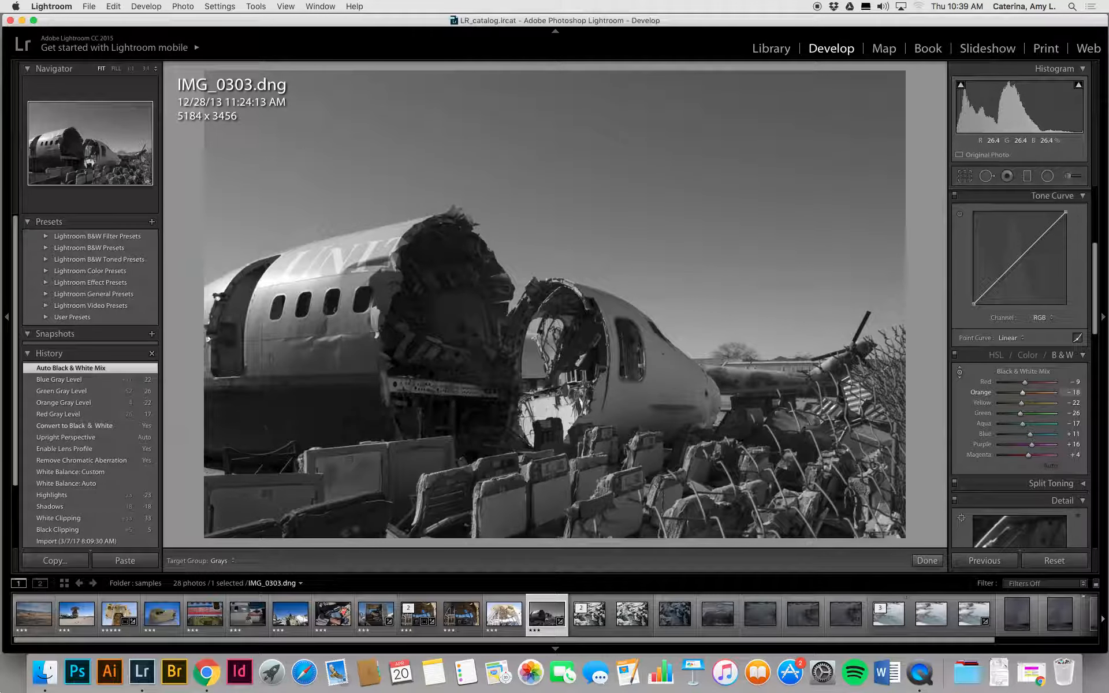
drag(501, 508, 500, 499)
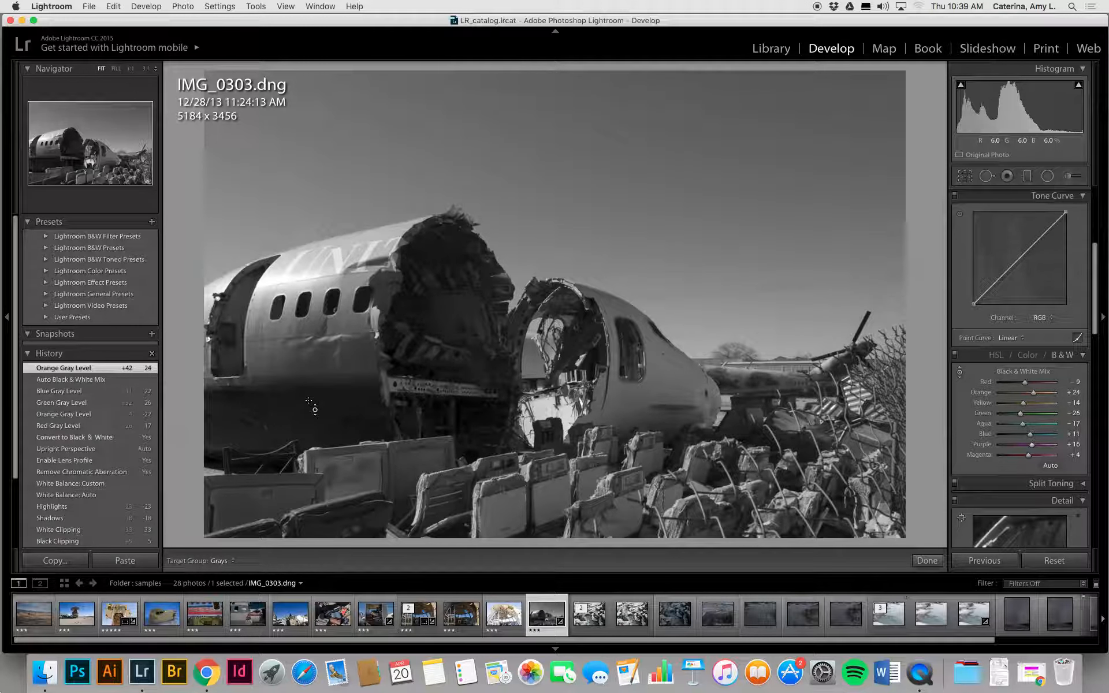
drag(324, 413, 324, 434)
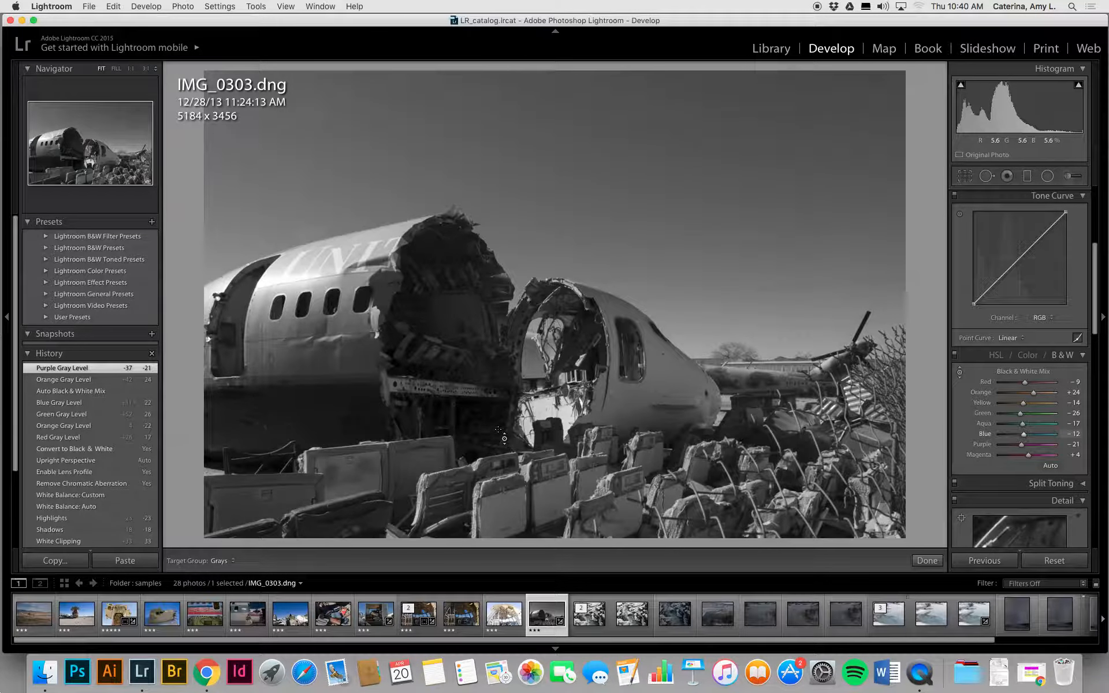
- Try reshaping the tone curve with targeted adjustments on the fuselage and extreme moves of the curve points
click(961, 216)
drag(450, 326, 451, 289)
mouse_move(335, 336)
mouse_down()
mouse_move(335, 369)
mouse_move(344, 346)
mouse_up()
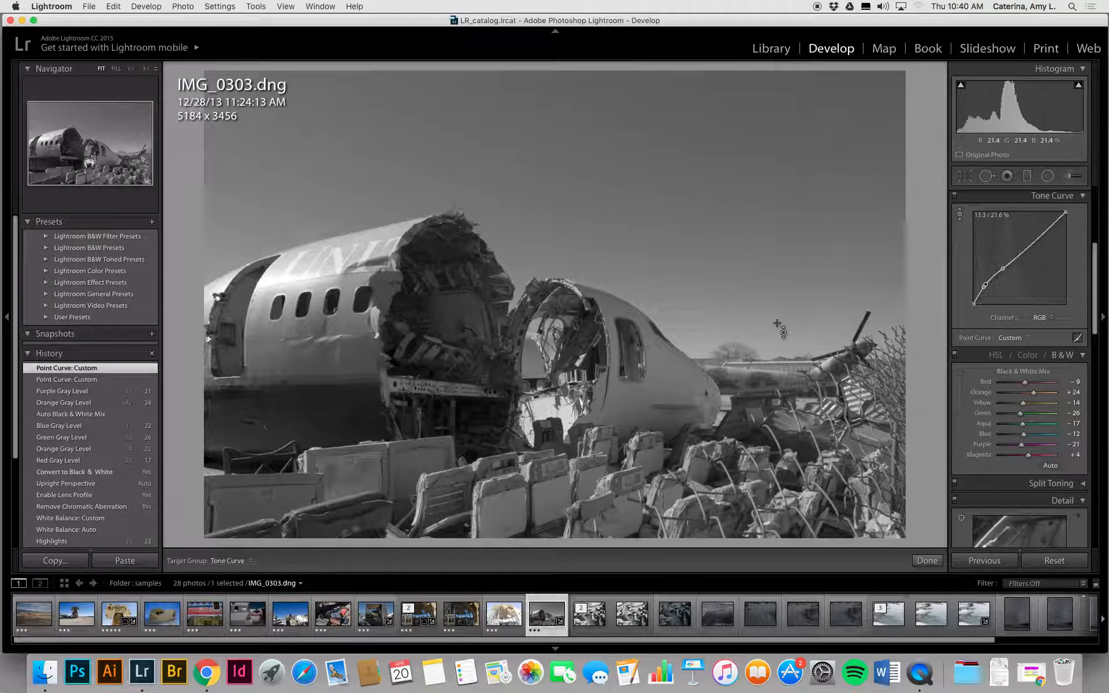
drag(1003, 266, 1029, 252)
drag(989, 287, 1029, 308)
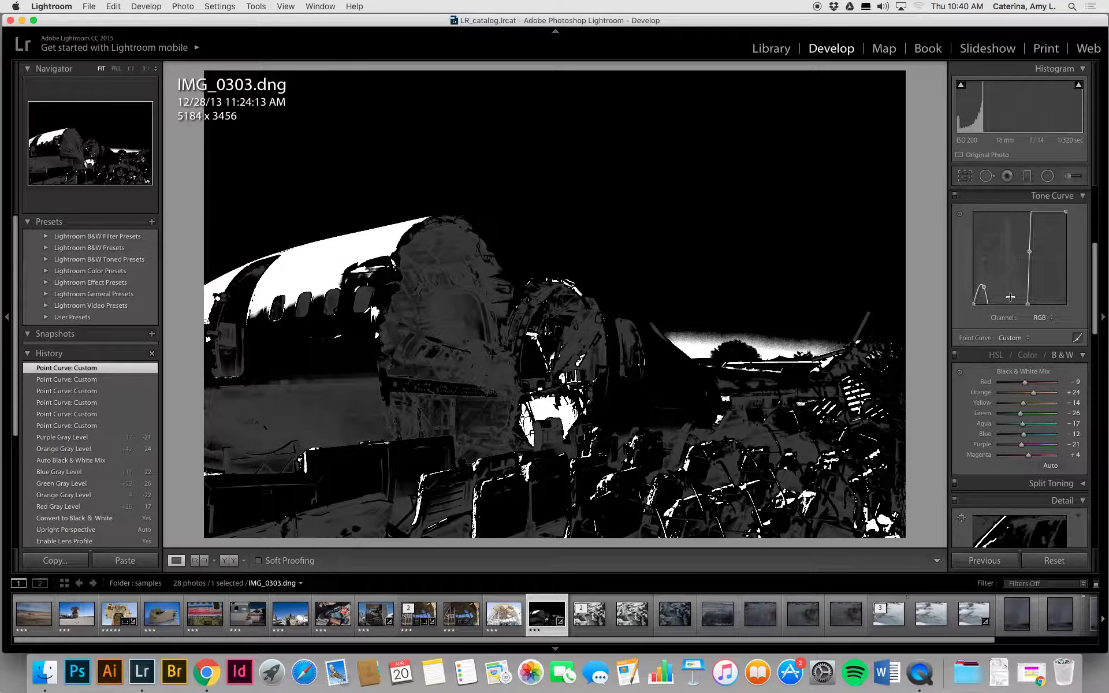
- Check the tone curve's channel options and reset the point curve to Linear
click(1041, 319)
click(1040, 326)
click(1040, 318)
click(1040, 312)
click(1011, 338)
click(1017, 306)
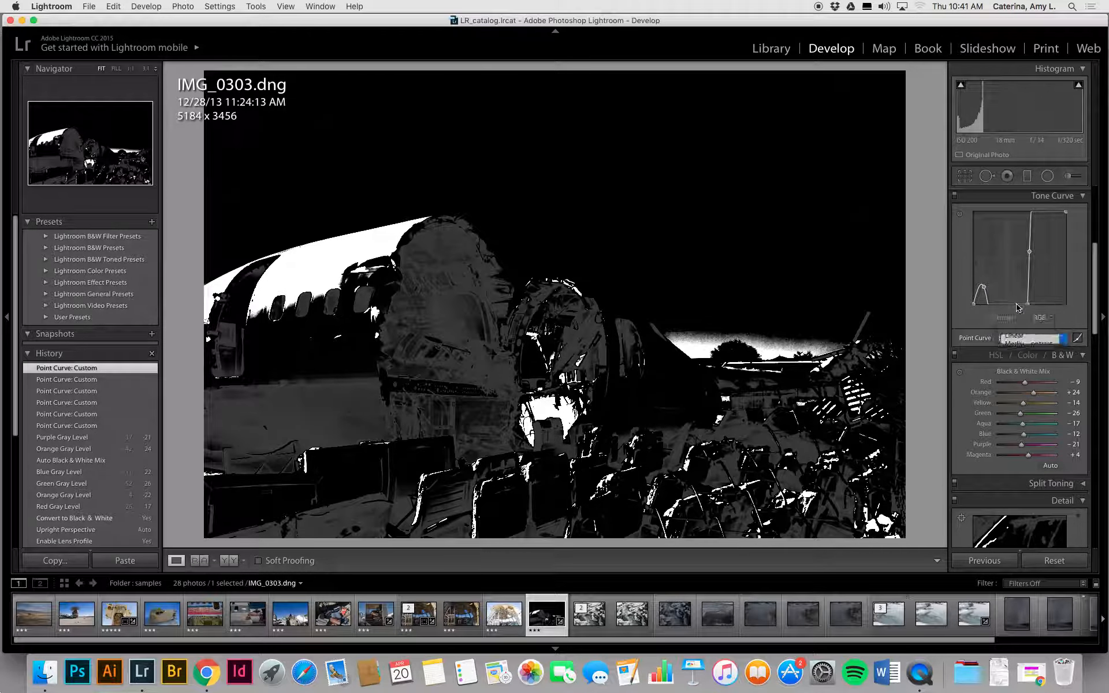
- Add shadow and highlight points to the RGB tone curve, placing the shadow point at about 25.9 / 23.9 %
drag(1002, 277, 1039, 239)
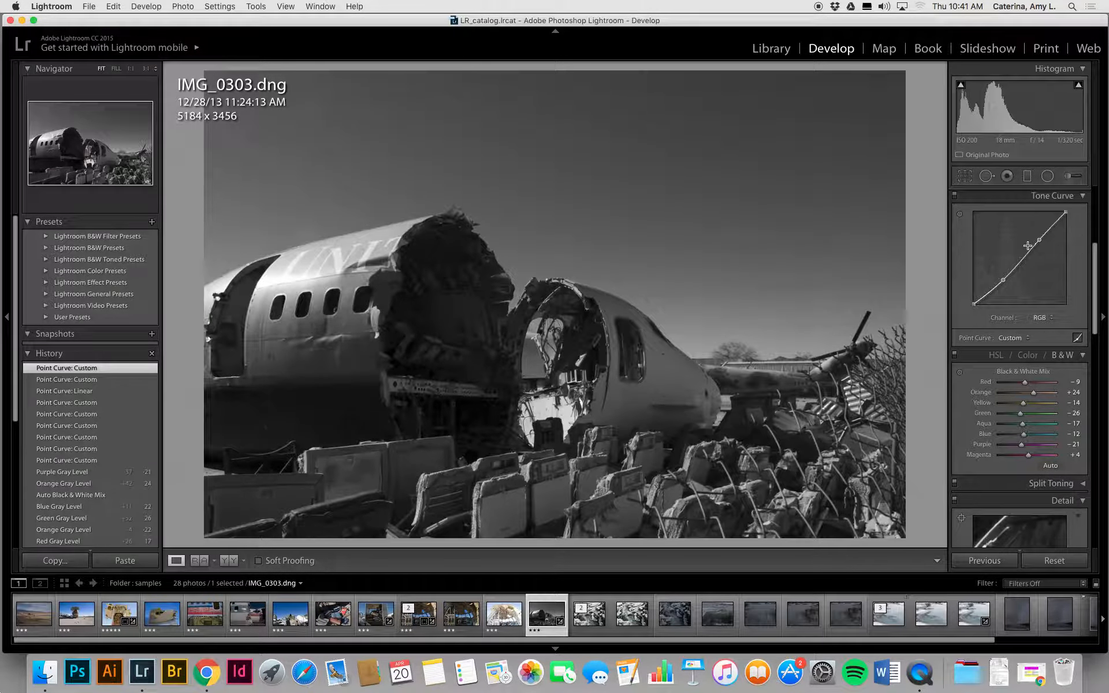
drag(1006, 279, 998, 285)
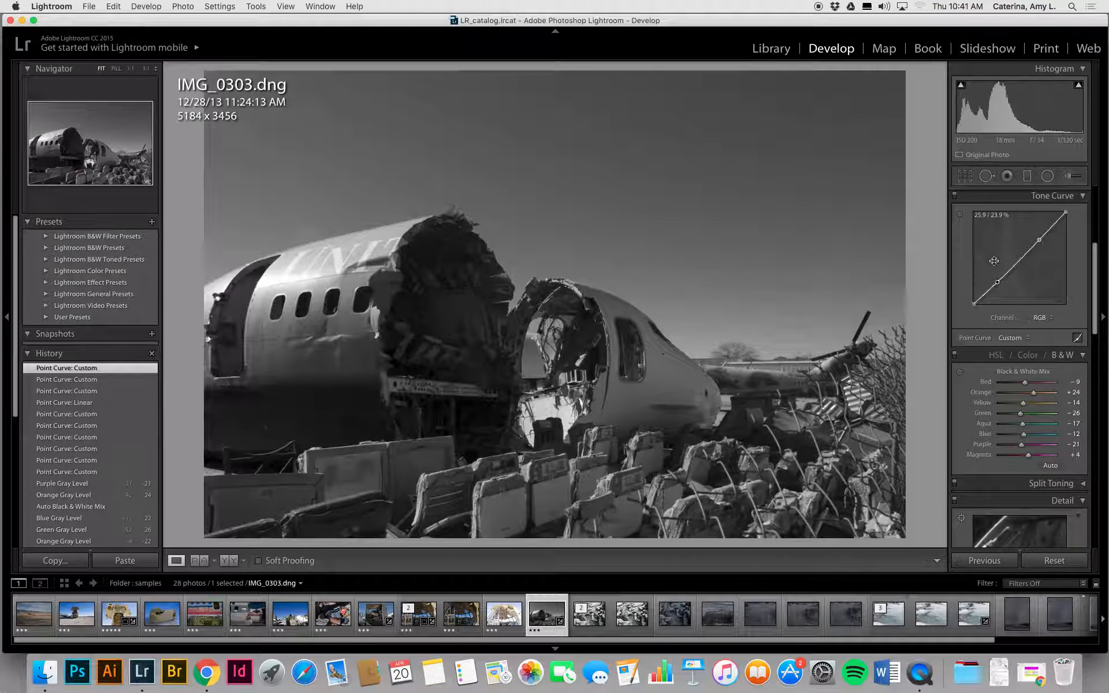
- Fine-tune the dark tones inside the torn fuselage with the tone curve's targeted adjustment tool
click(961, 215)
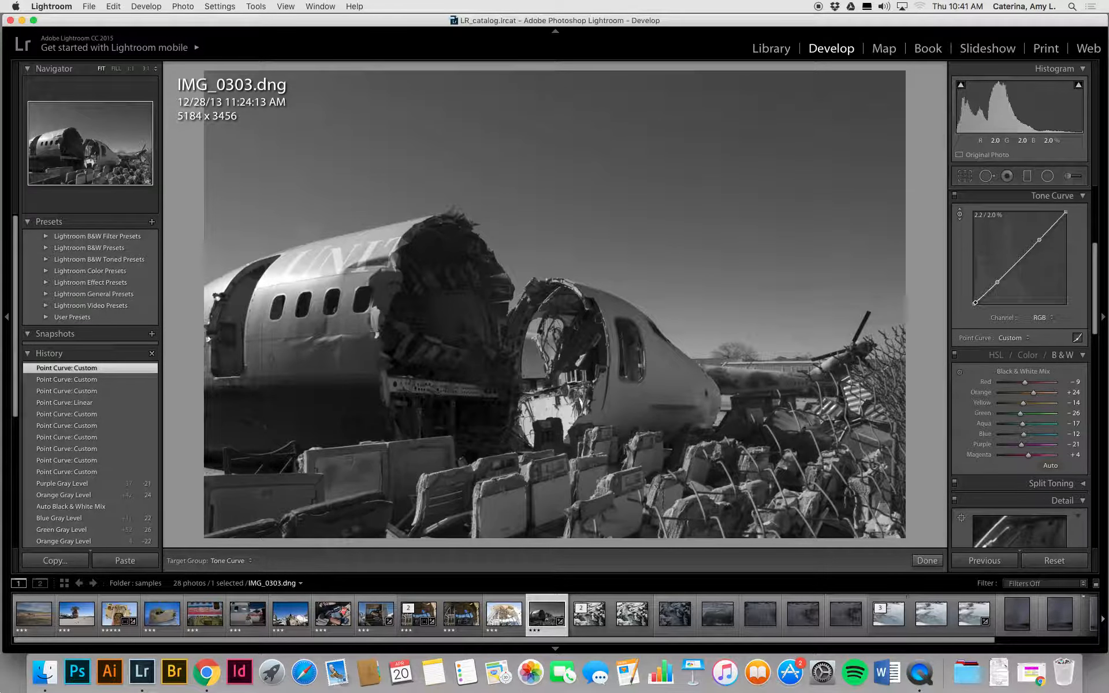
drag(453, 323, 425, 346)
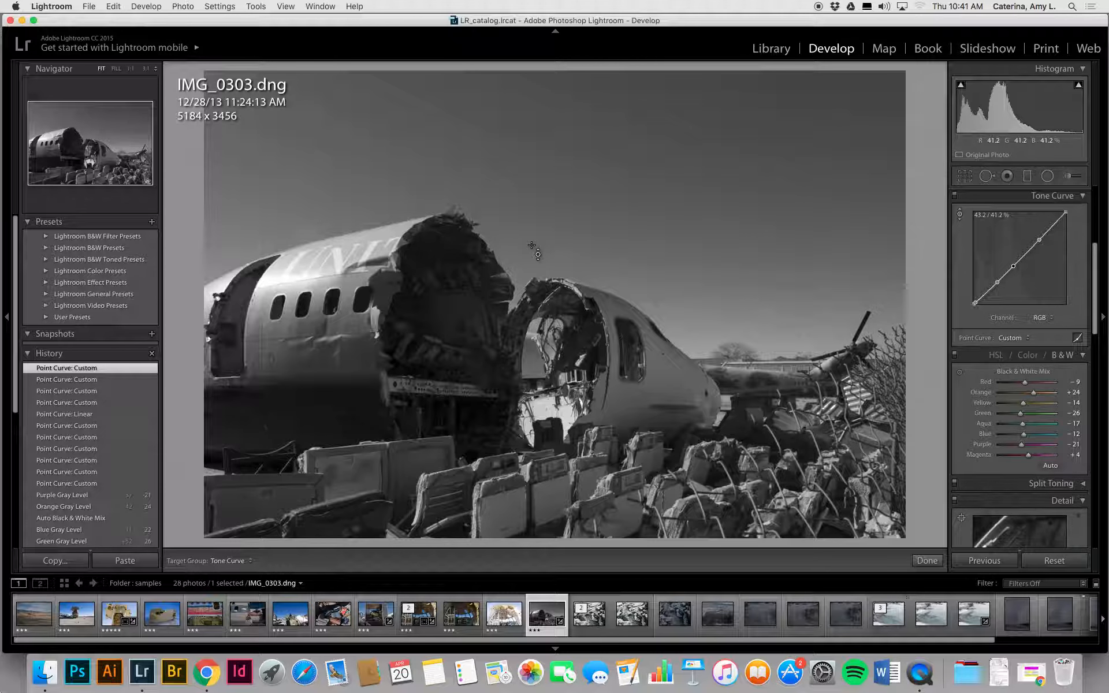
scroll(1006, 396, down, 10)
scroll(1034, 448, up, 8)
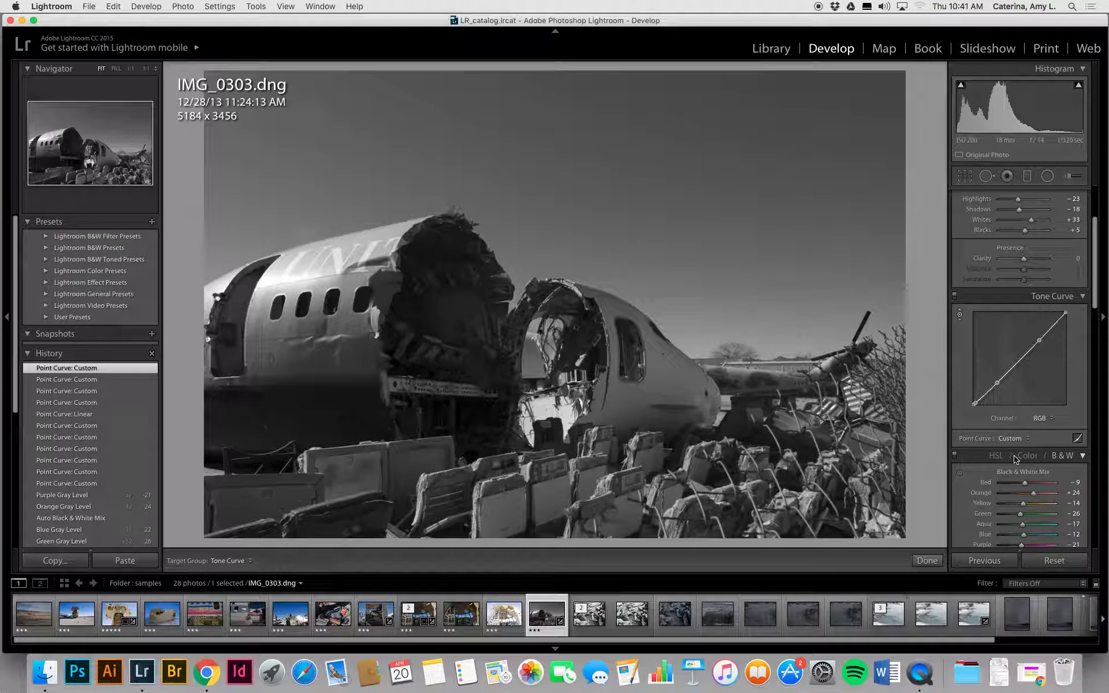